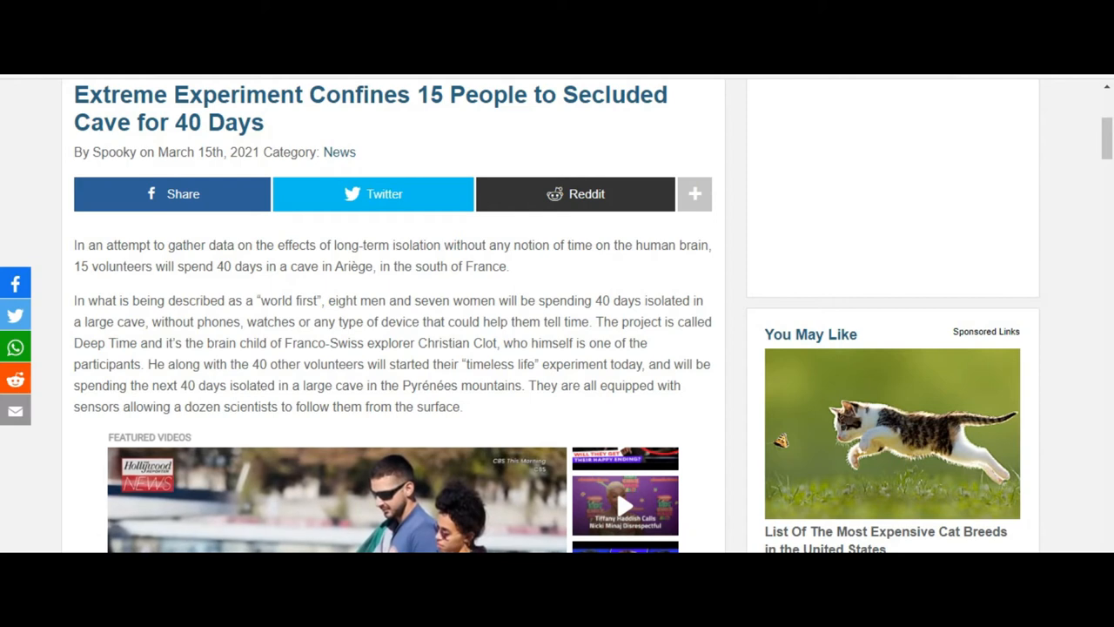
scroll(557, 314, up, 3)
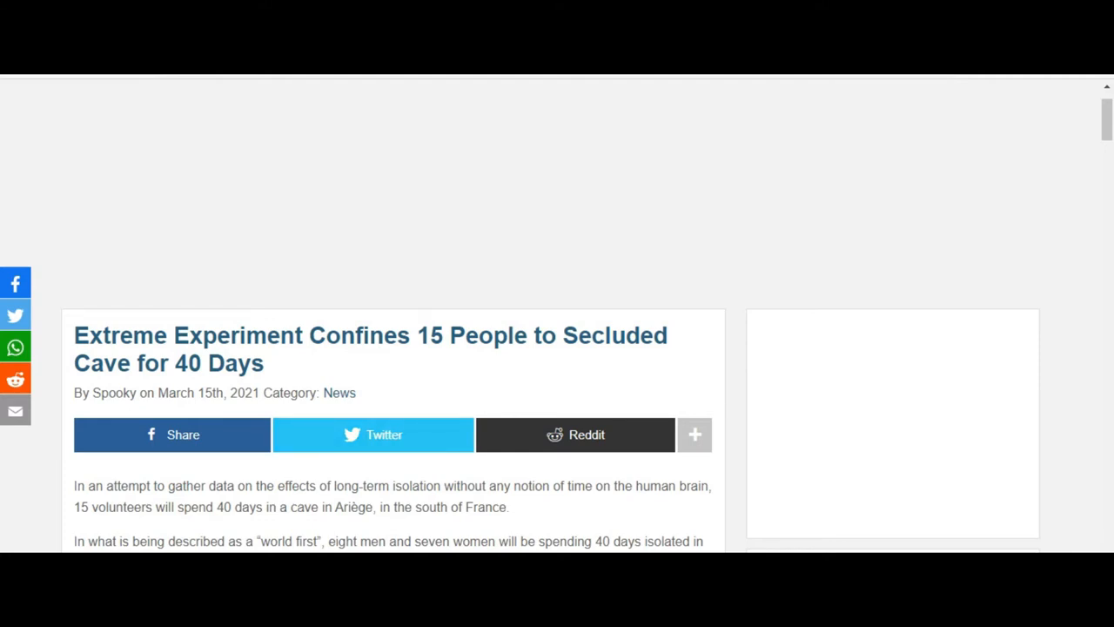
scroll(557, 348, down, 1)
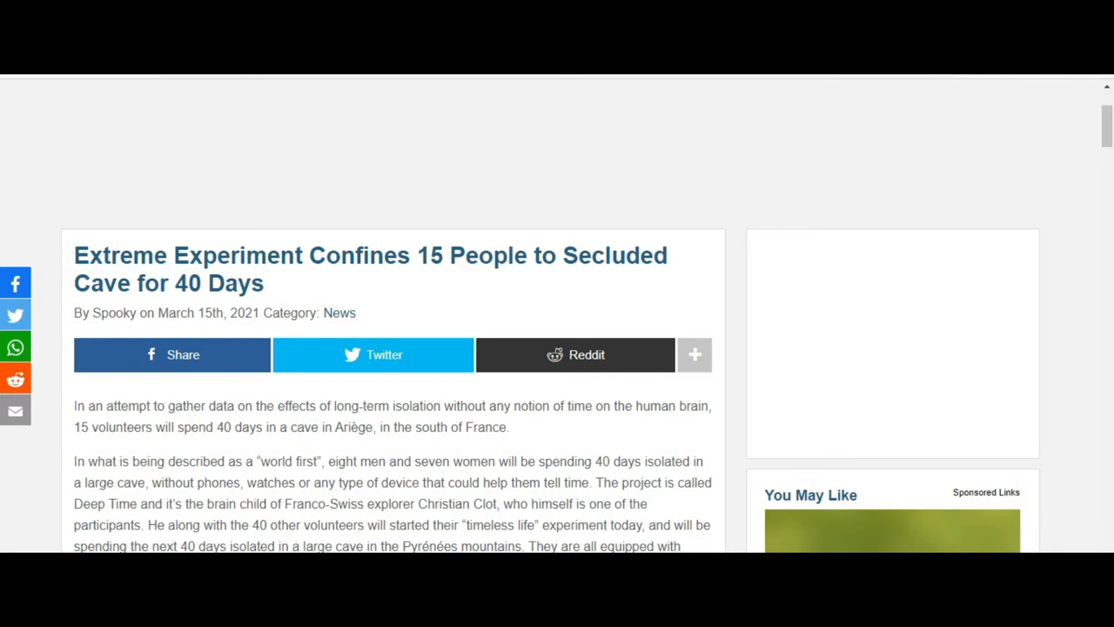
scroll(557, 348, down, 1)
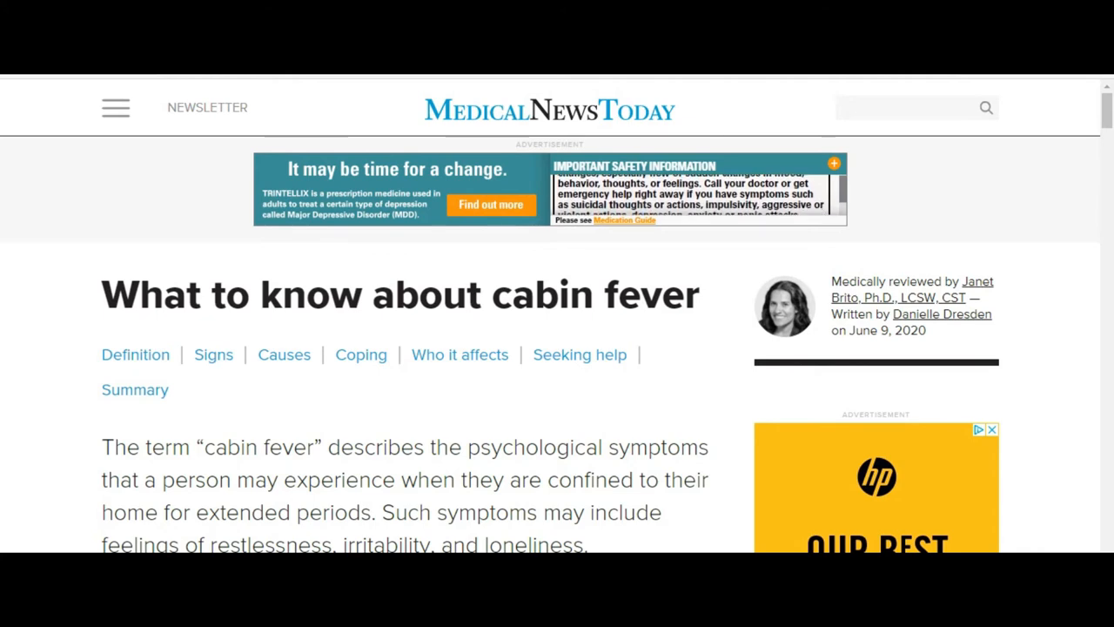
scroll(557, 392, down, 2)
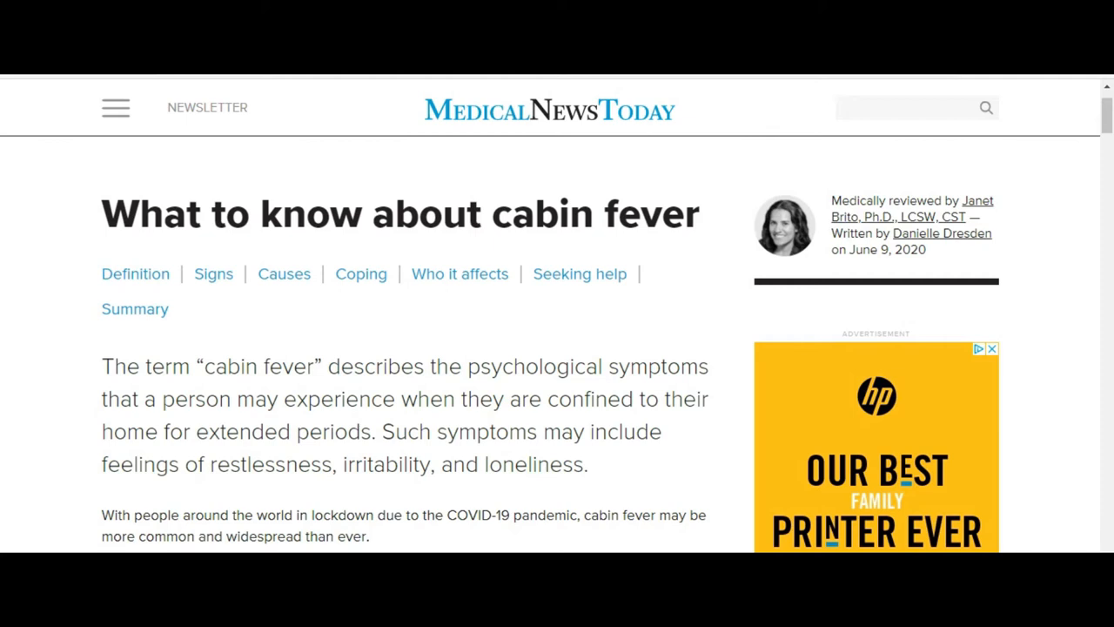
scroll(557, 348, down, 3)
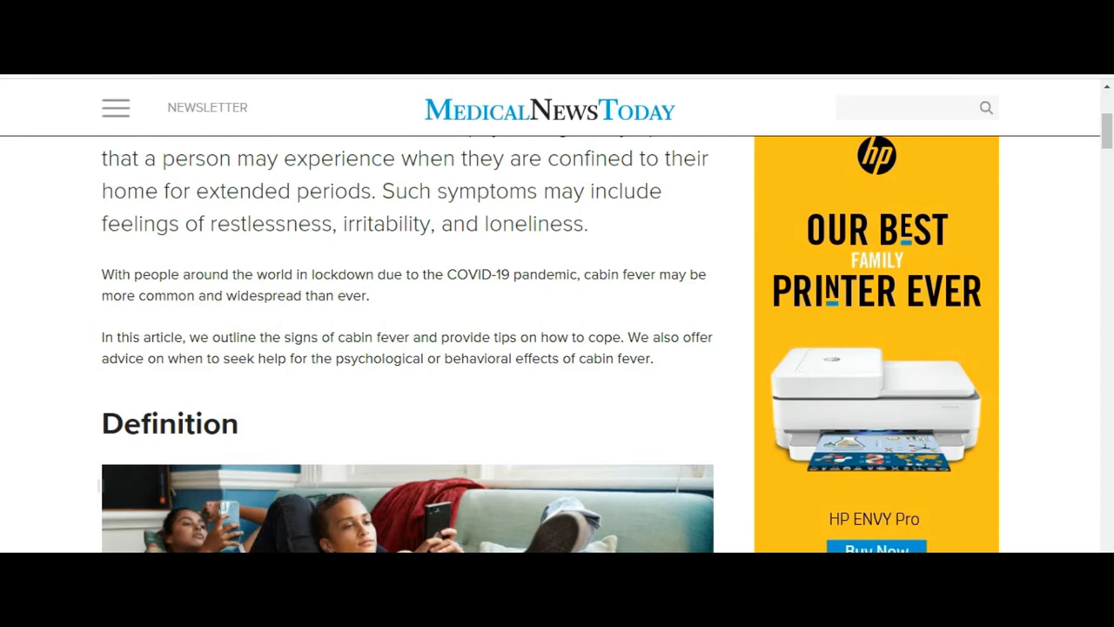
scroll(557, 348, up, 3)
scroll(557, 348, up, 3)
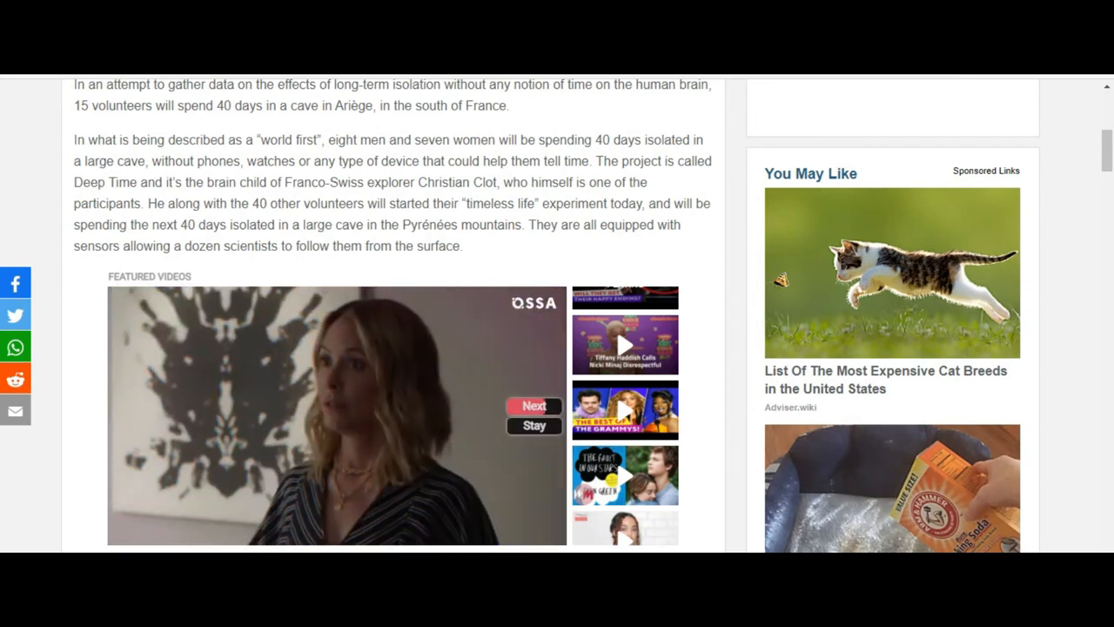
scroll(557, 314, down, 5)
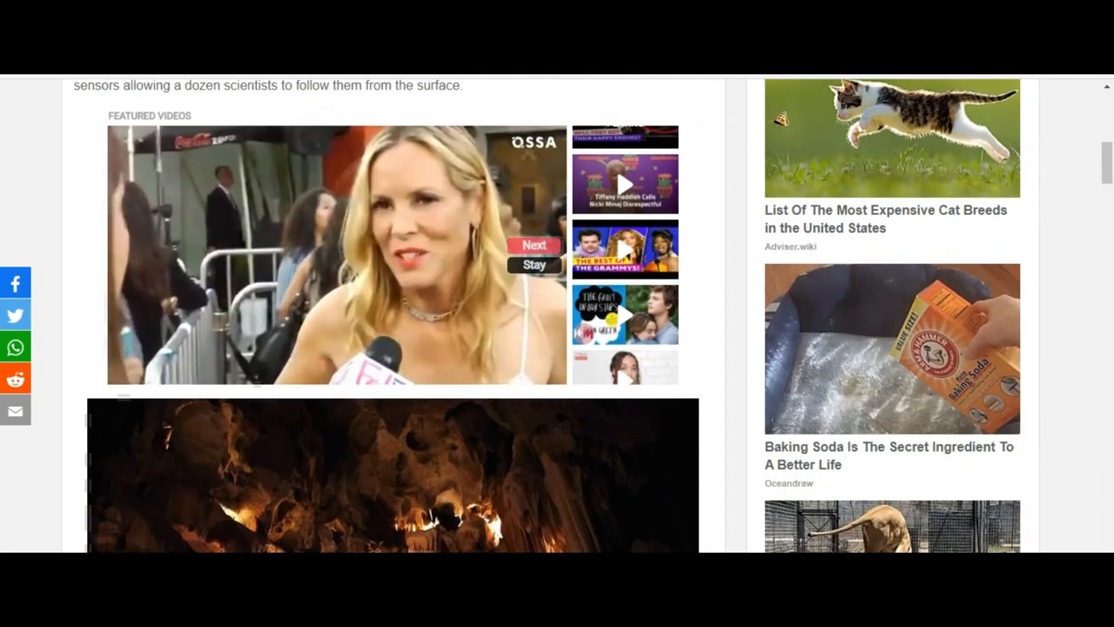
scroll(557, 313, down, 5)
scroll(557, 313, down, 5)
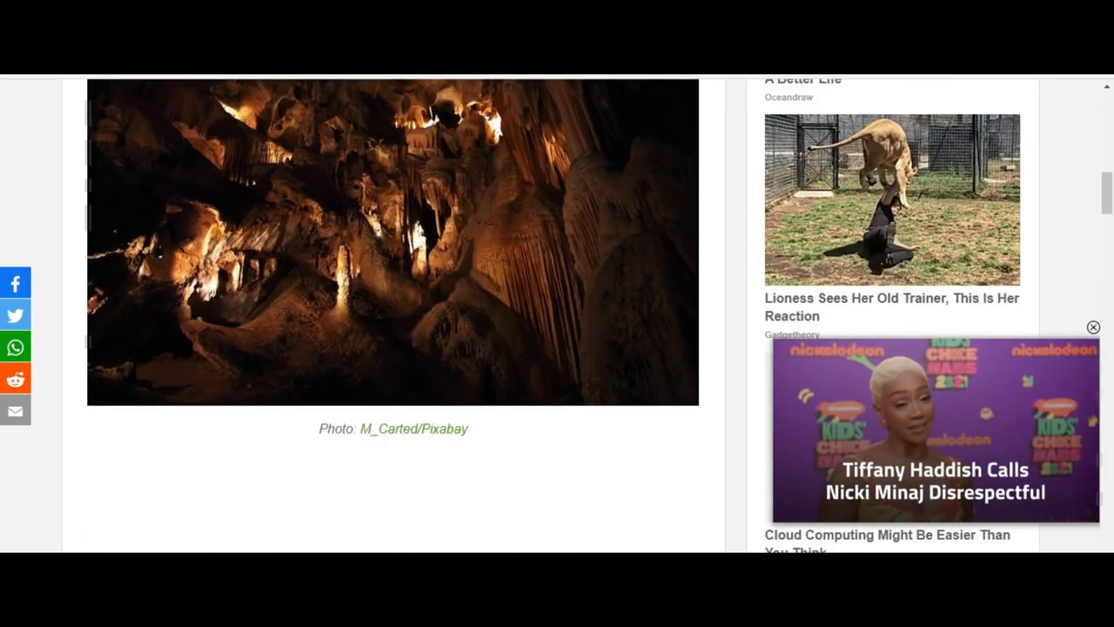
scroll(557, 314, down, 5)
scroll(557, 313, down, 3)
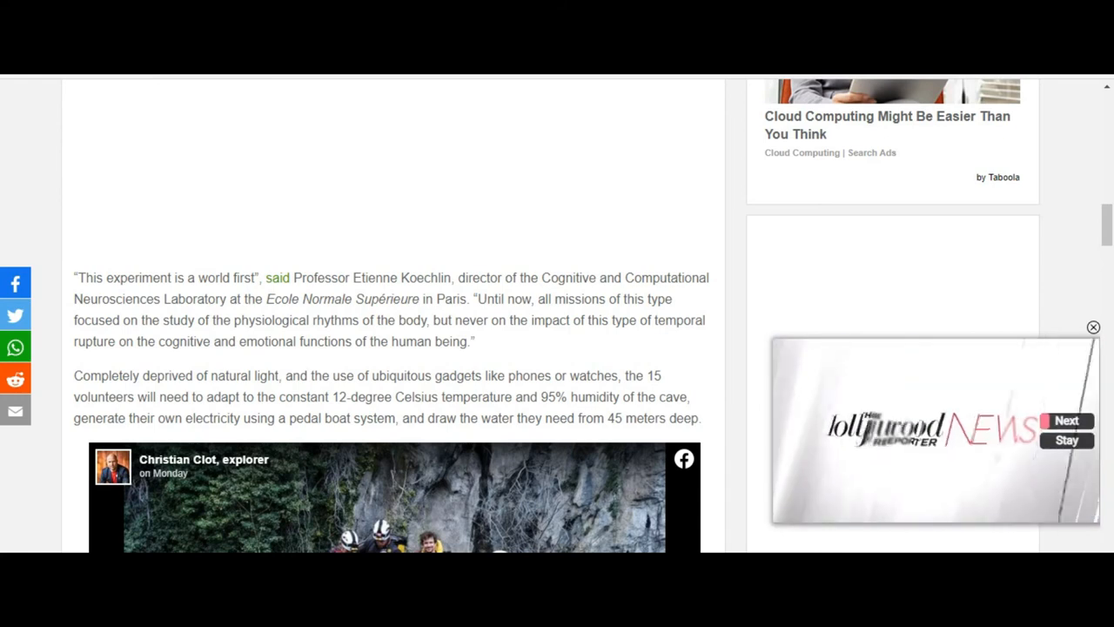
scroll(392, 348, up, 1)
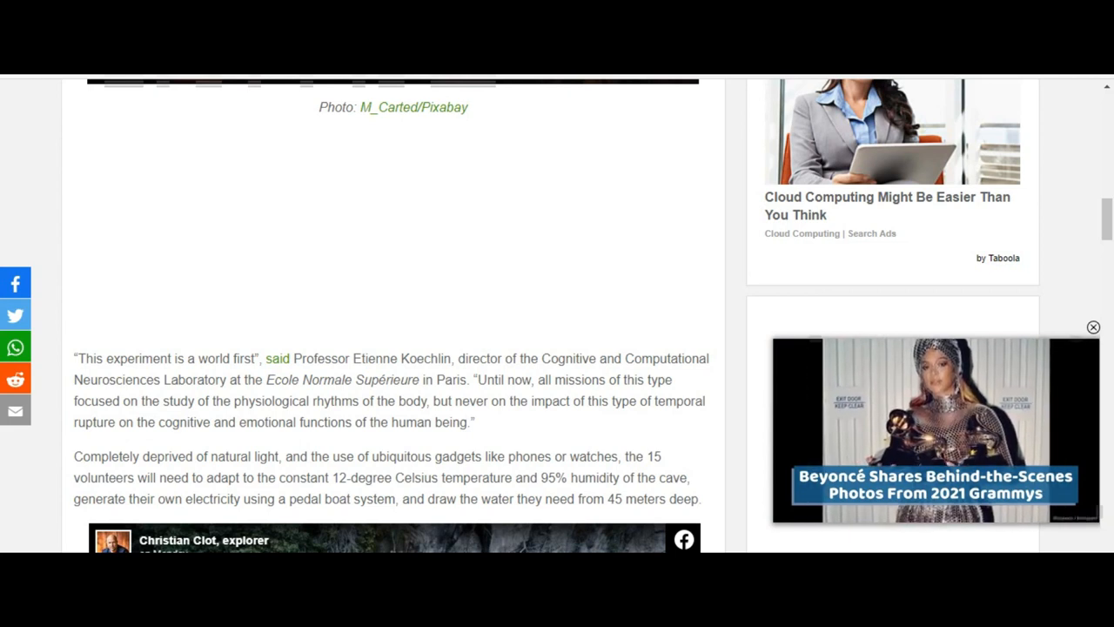
scroll(392, 348, down, 3)
scroll(392, 348, down, 3)
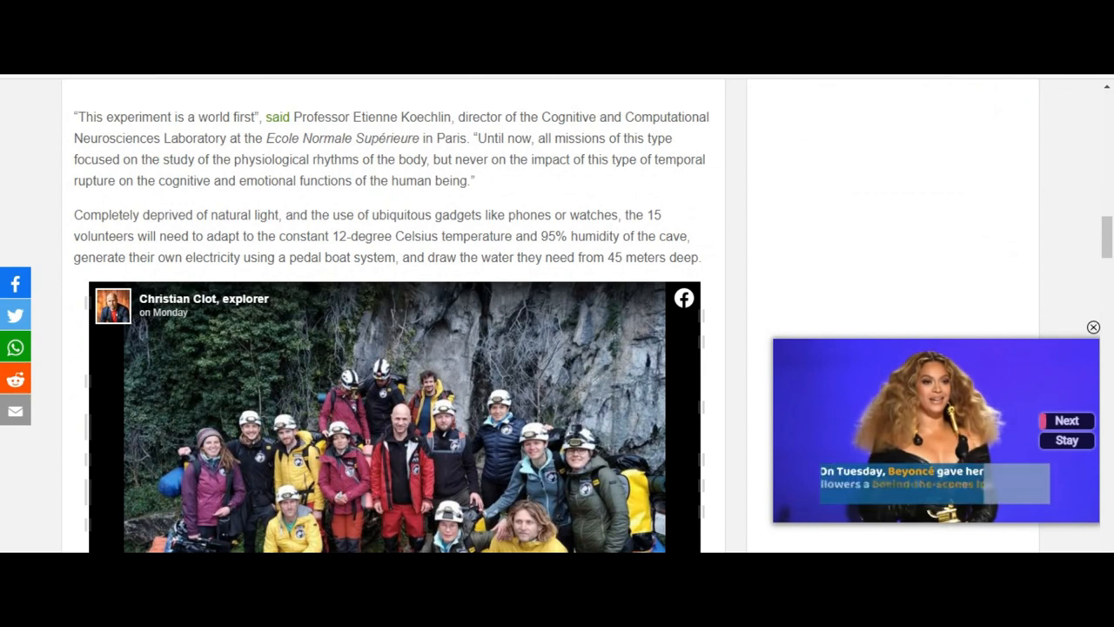